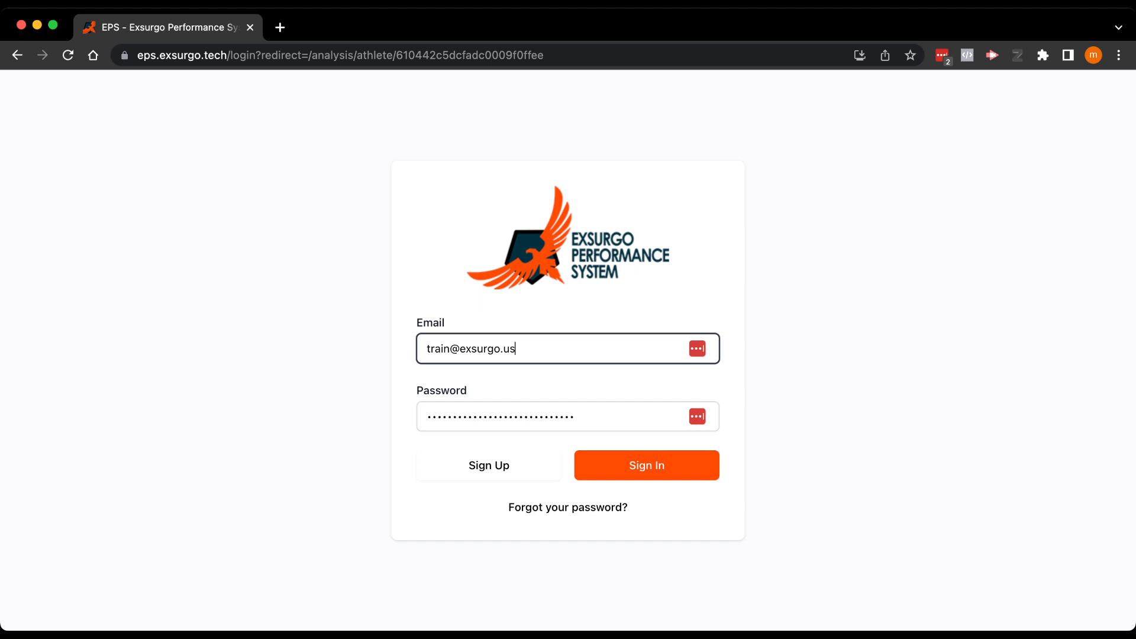
View the account tiers offered on the sign-up form, and return to the login form
left_click(489, 465)
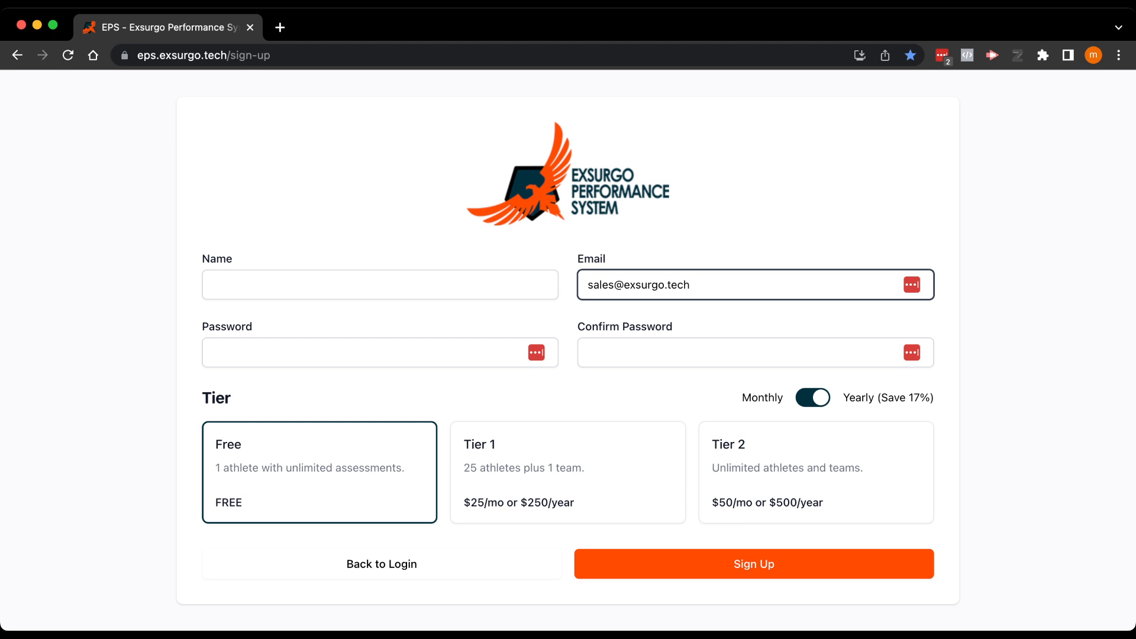
left_click(382, 564)
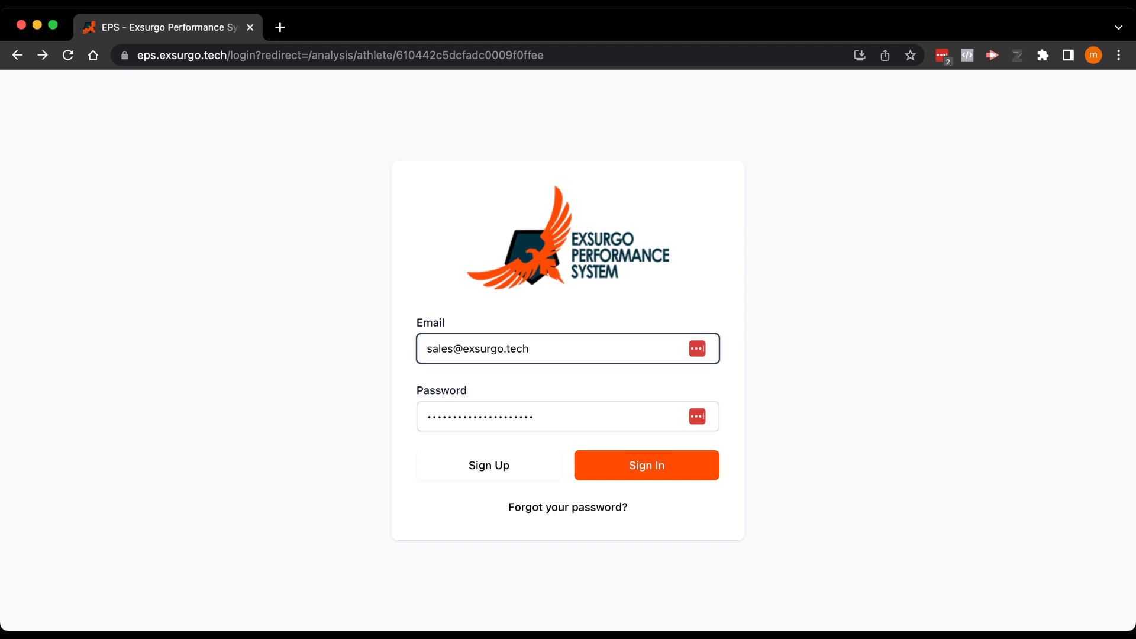
Fill the login email and password with the saved credentials of the training account, and sign in
key("Down")
key("Down")
key("Down")
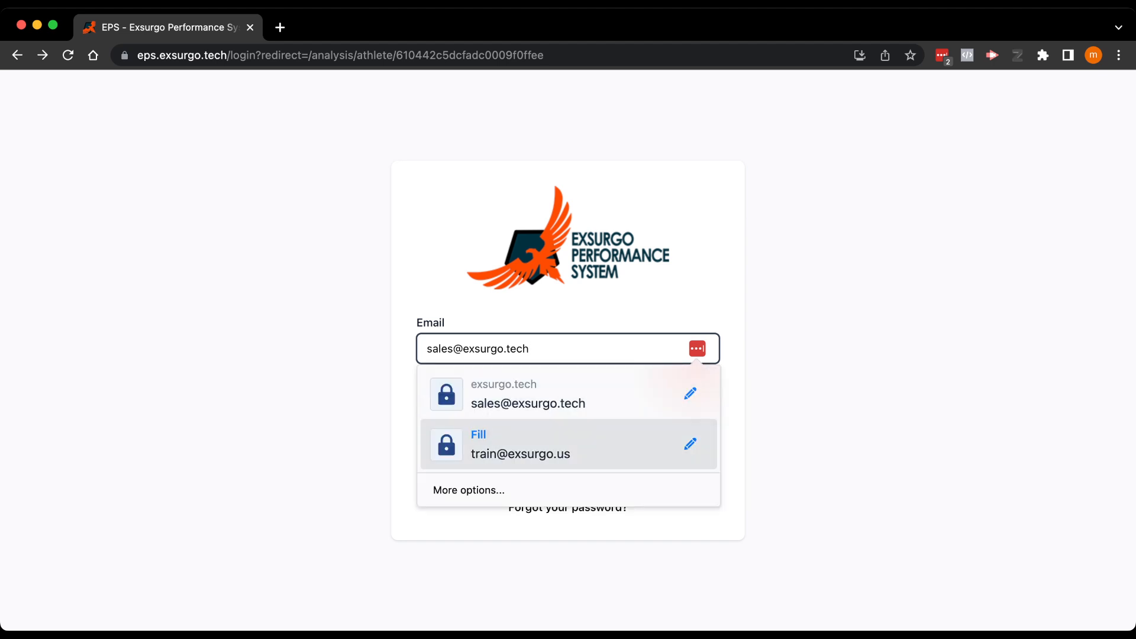
key("Return")
key("Return")
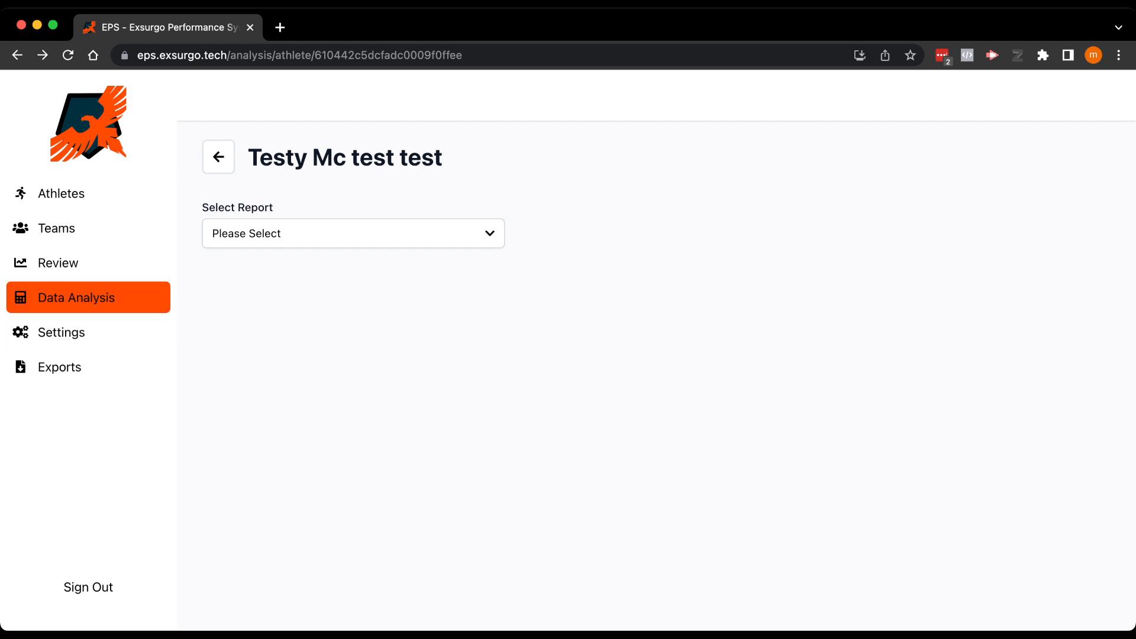
Open the Force Velocity Profile report for the second athlete of the Test team in Data Analysis
left_click(76, 298)
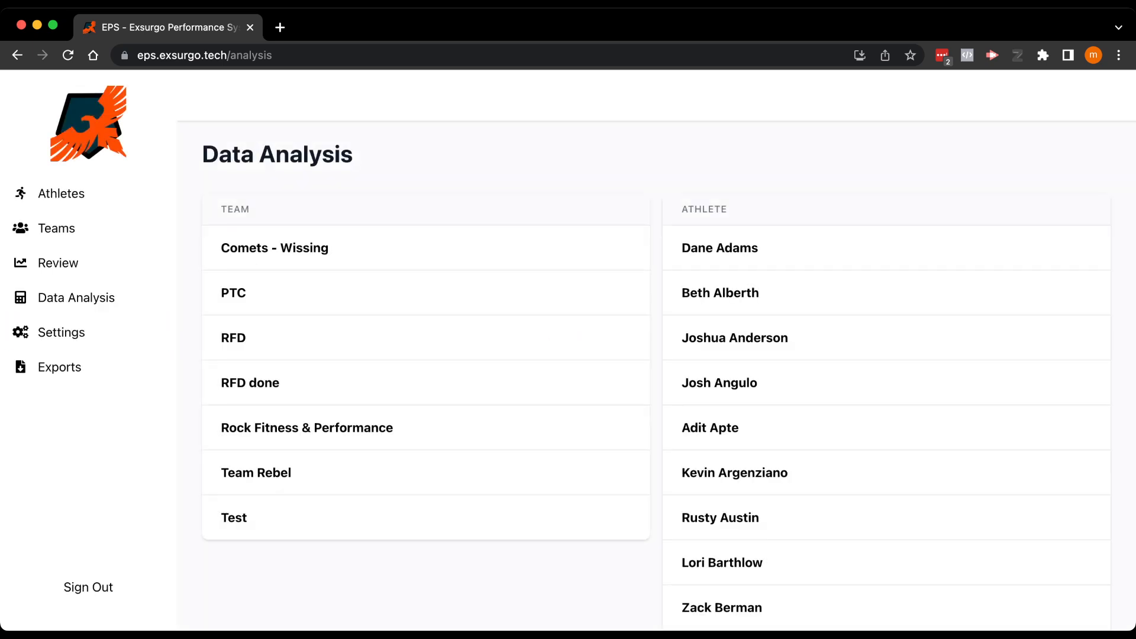
left_click(235, 517)
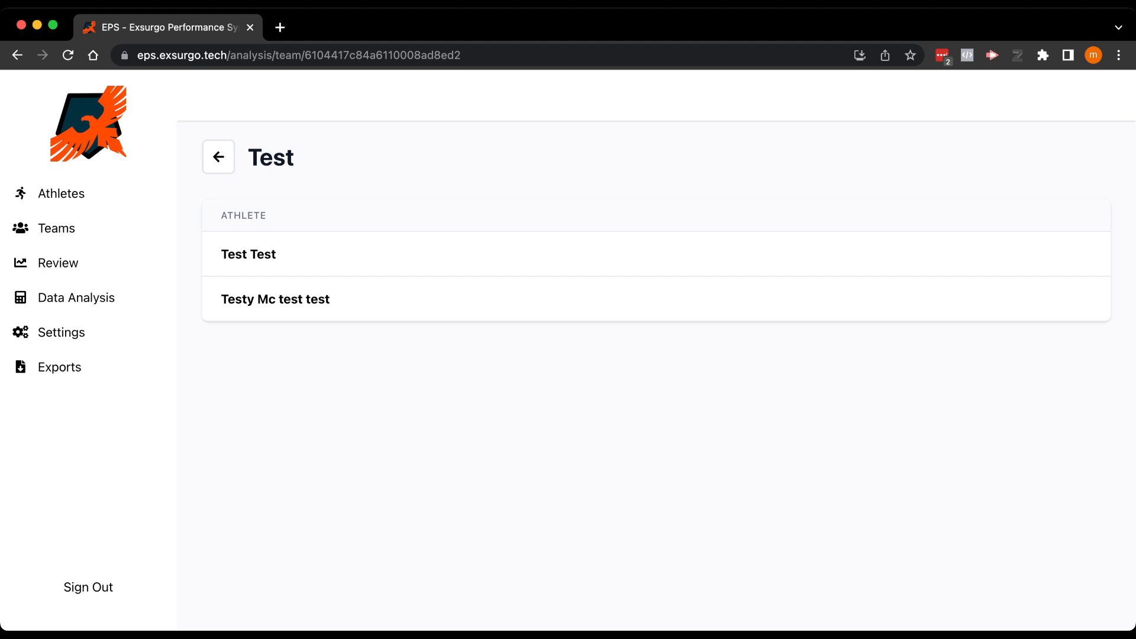
left_click(275, 299)
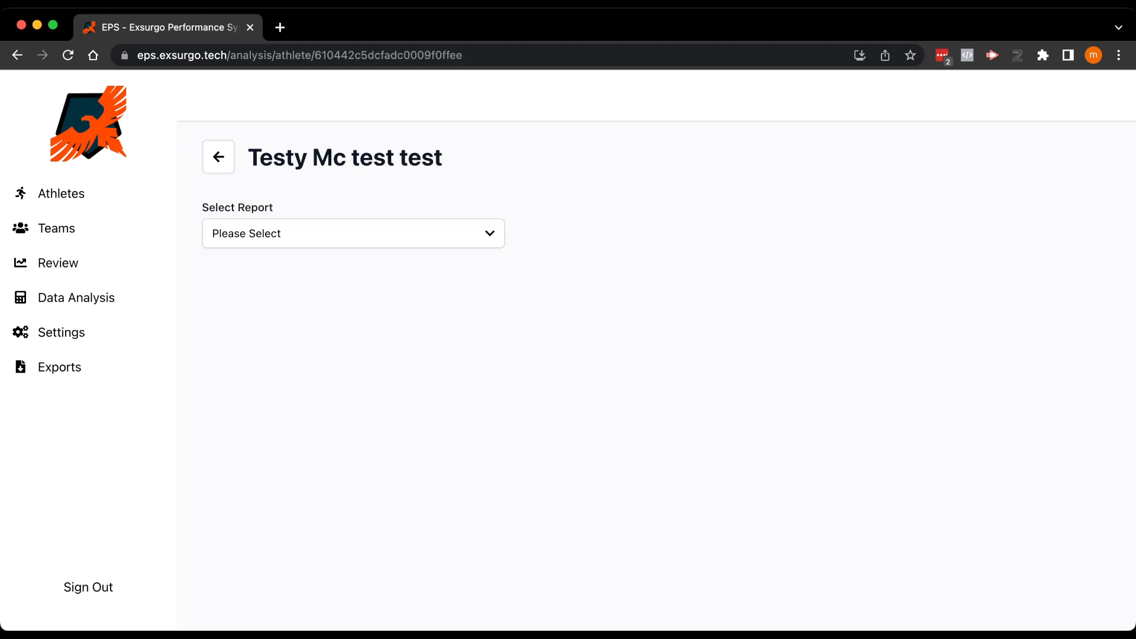
left_click(353, 233)
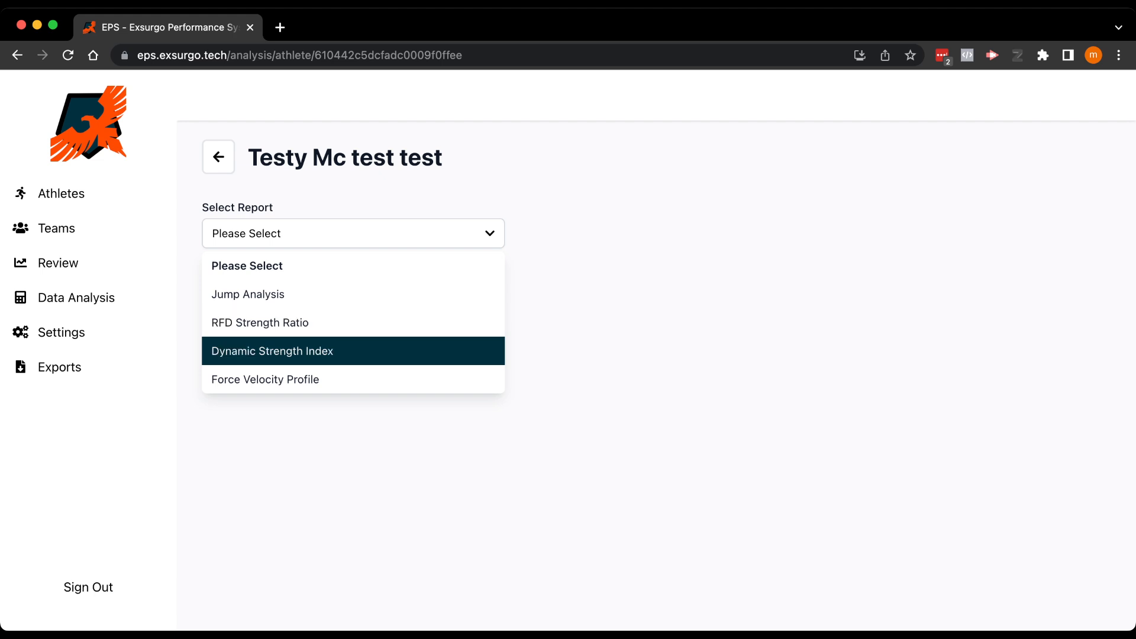
key("Return")
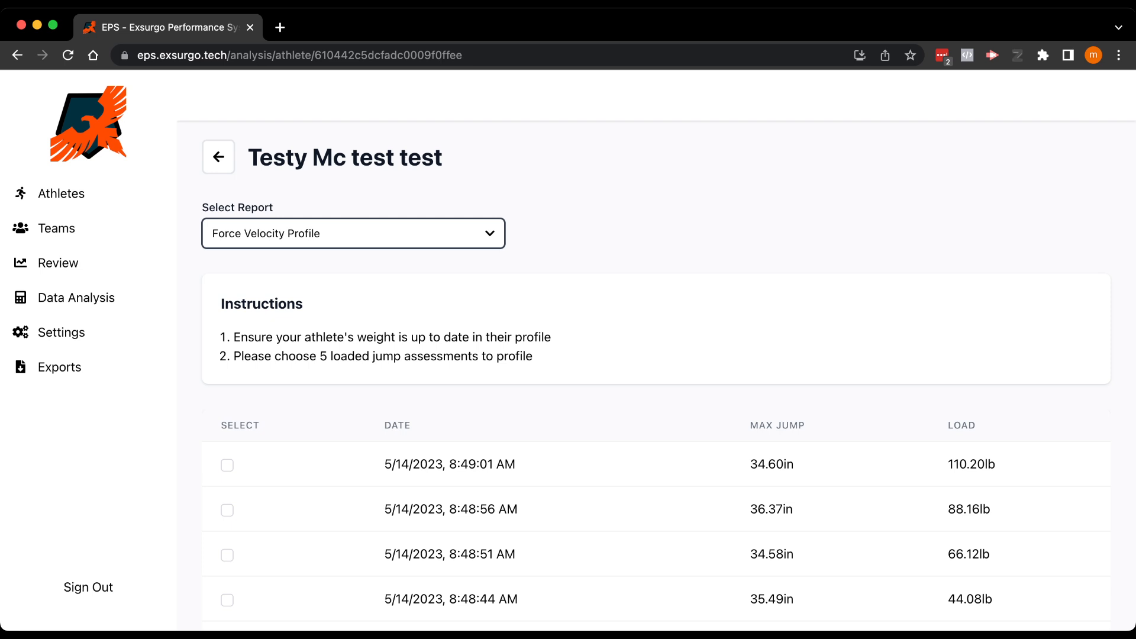
Select all five loaded jump assessments, from 22.04 lb to 110.20 lb, and generate the force velocity profile
scroll(668, 367, "down", 2)
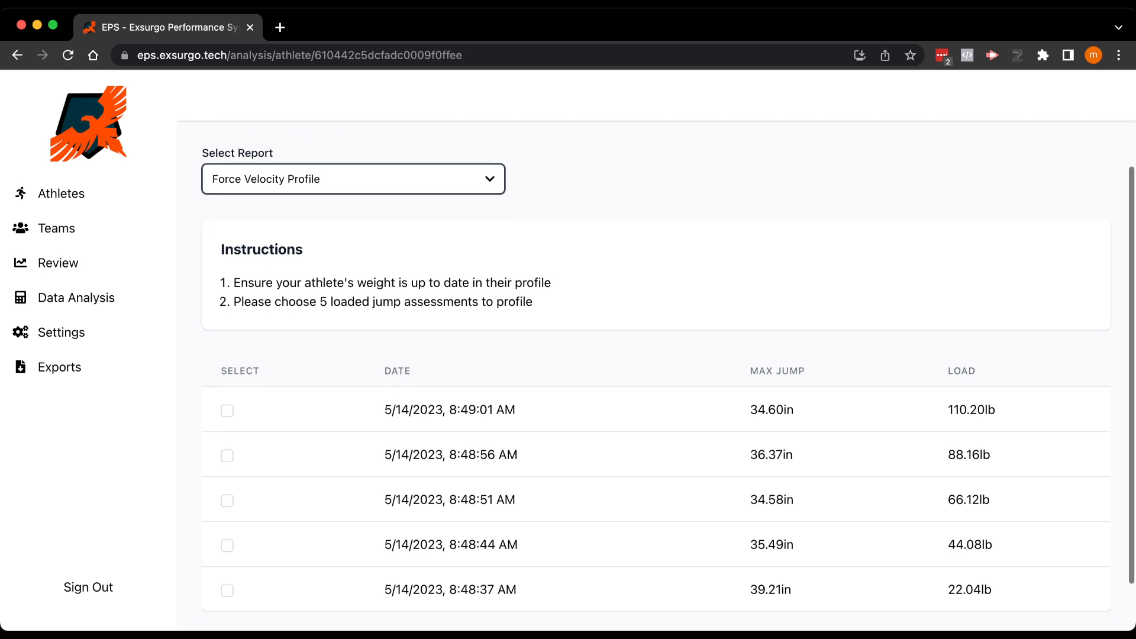
scroll(668, 367, "up", 1)
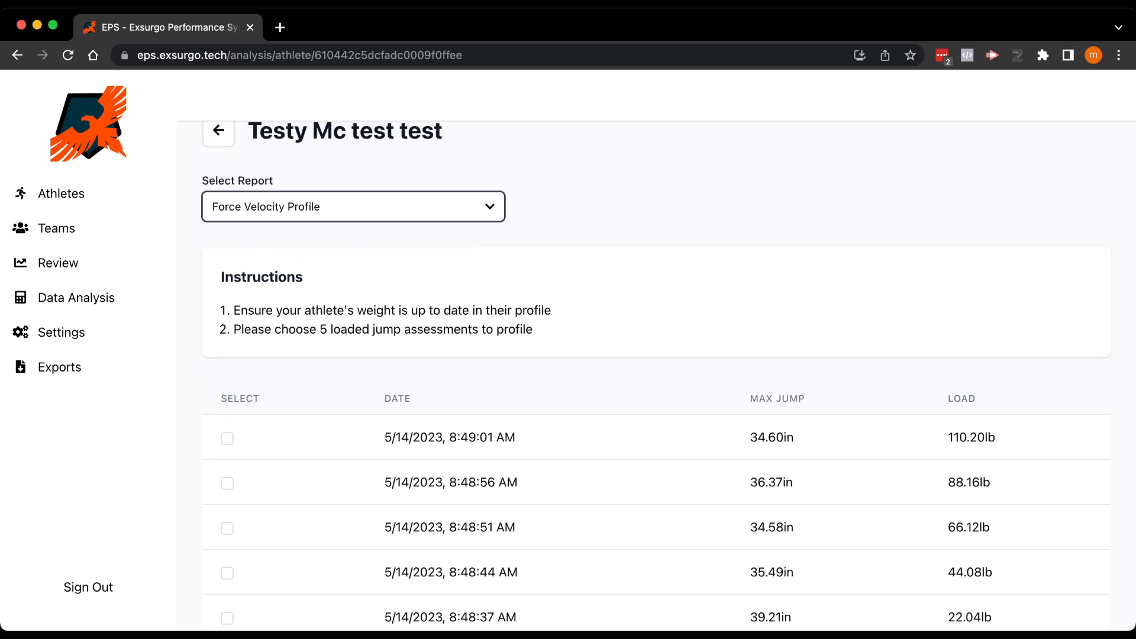
scroll(669, 373, "up", 1)
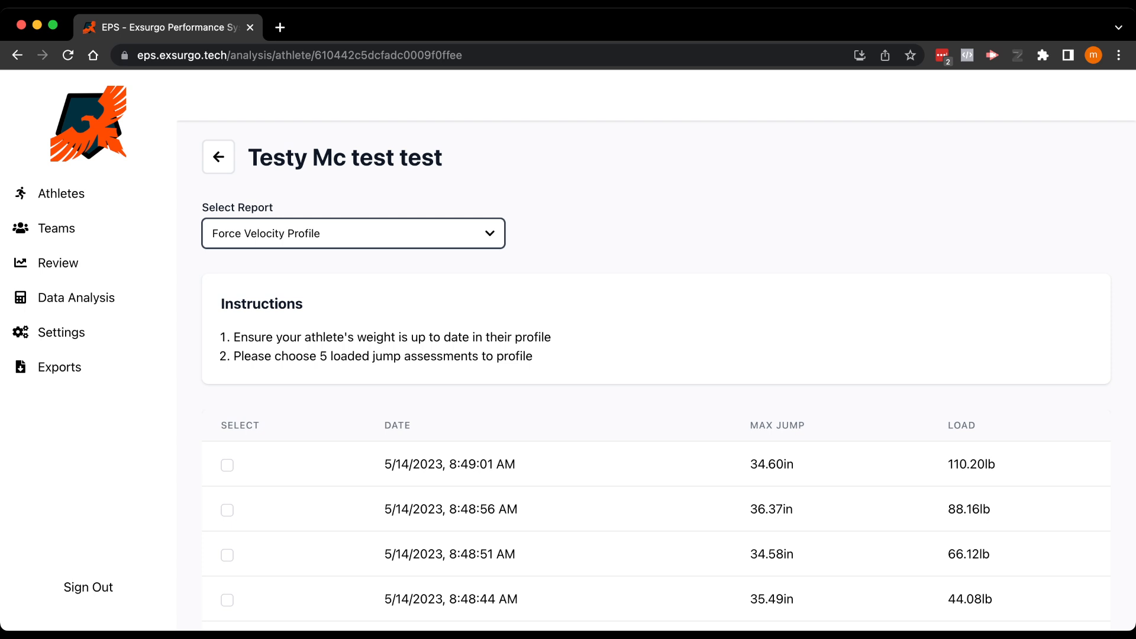
scroll(668, 367, "down", 3)
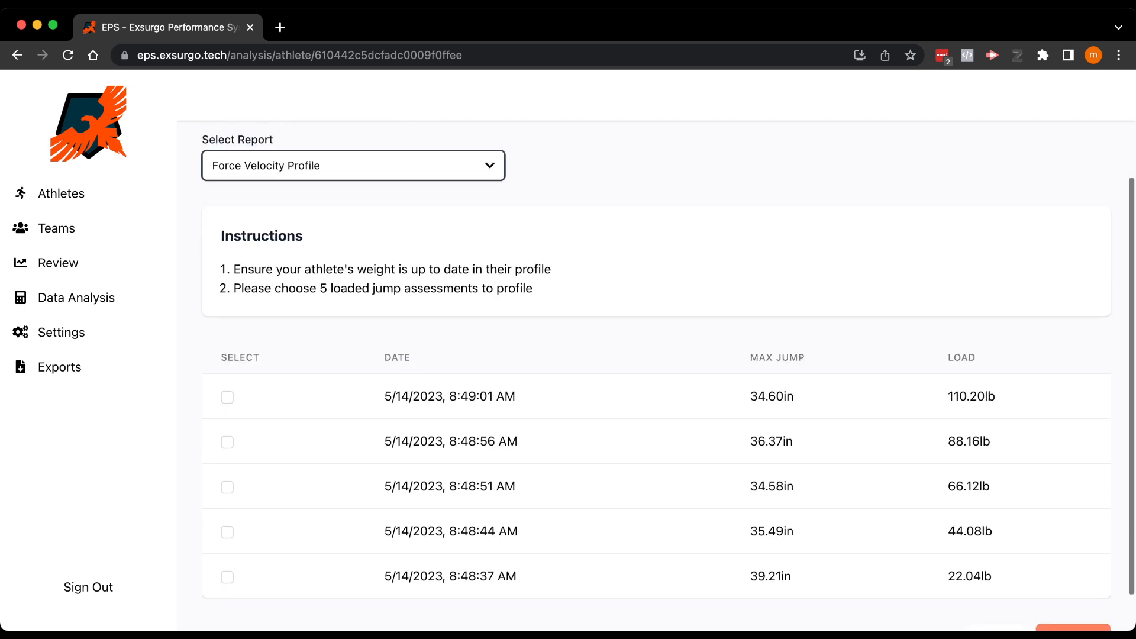
scroll(669, 367, "up", 3)
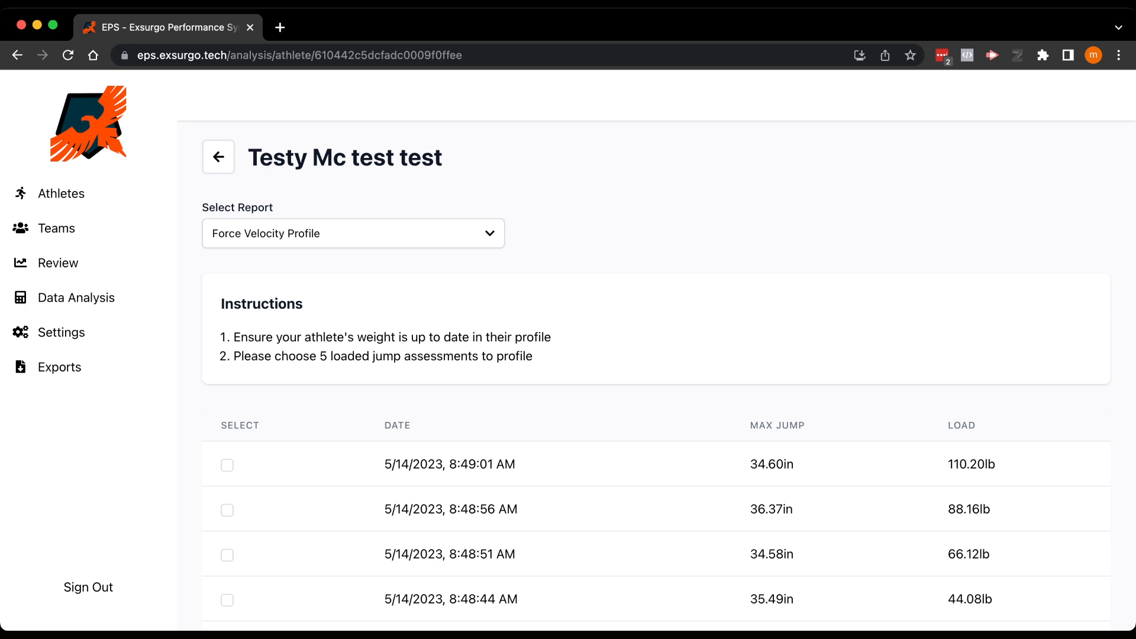
scroll(496, 104, "down", 3)
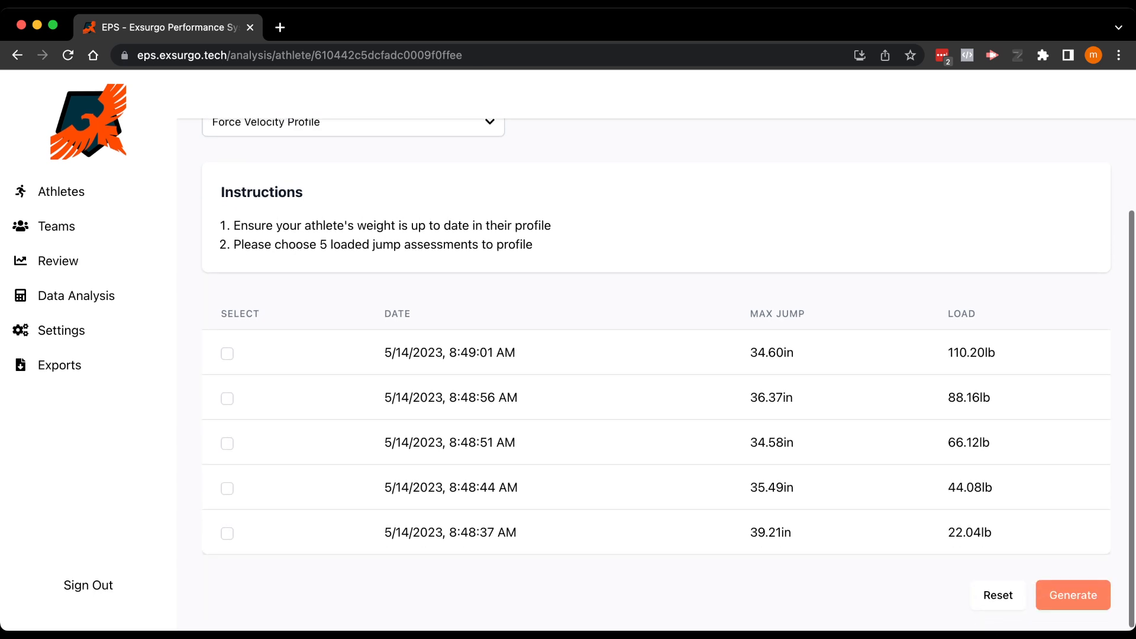
left_click(227, 356)
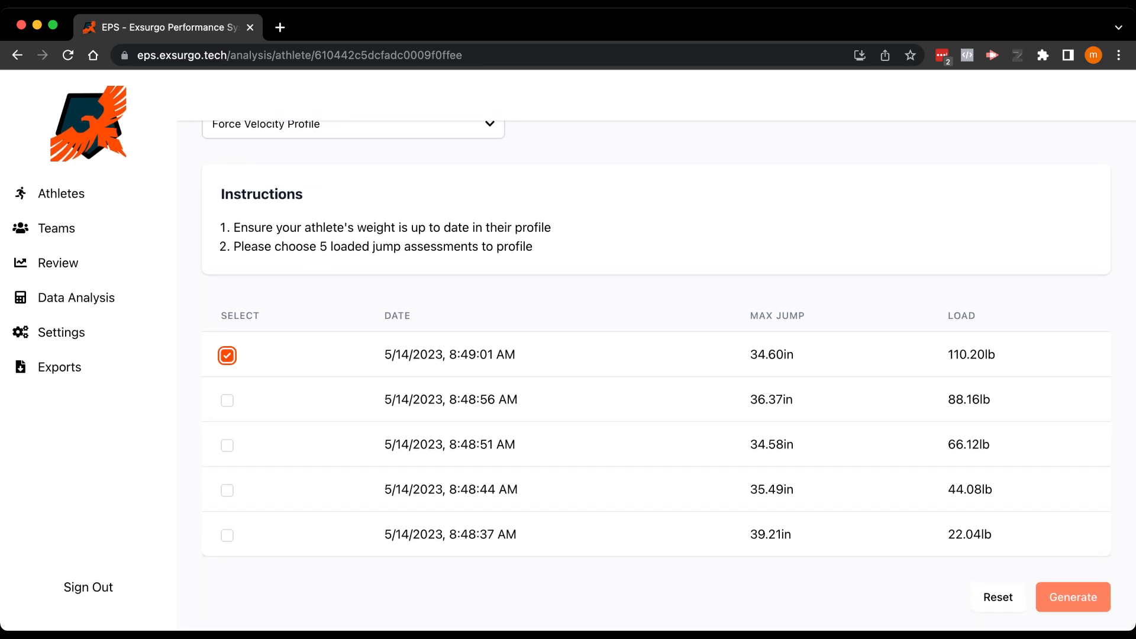
left_click(227, 400)
left_click(227, 446)
left_click(227, 490)
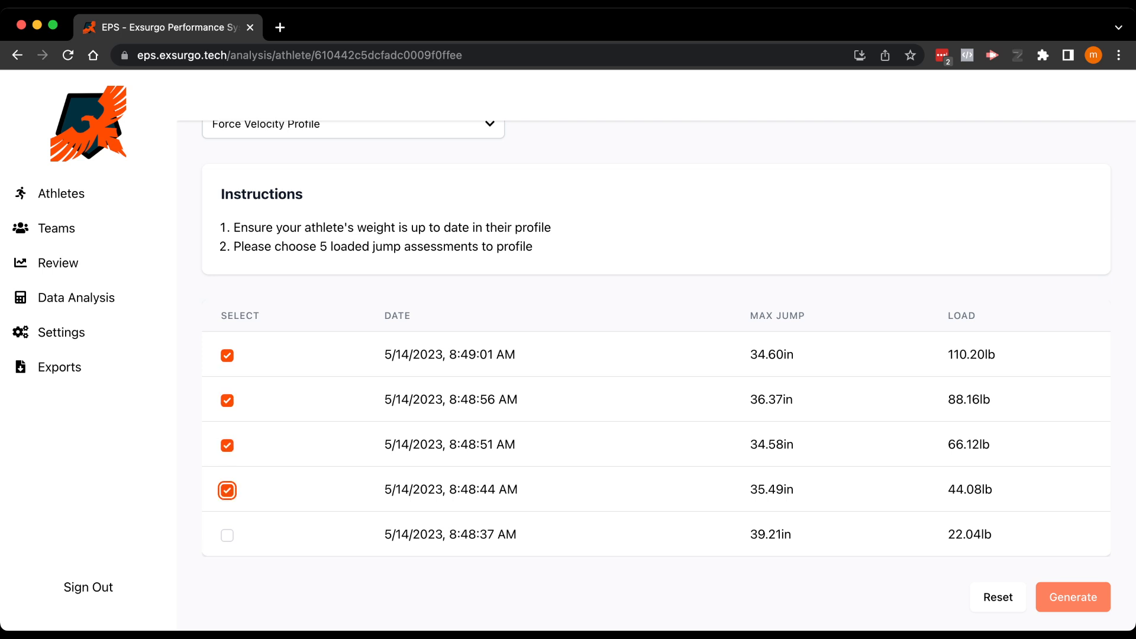
left_click(227, 535)
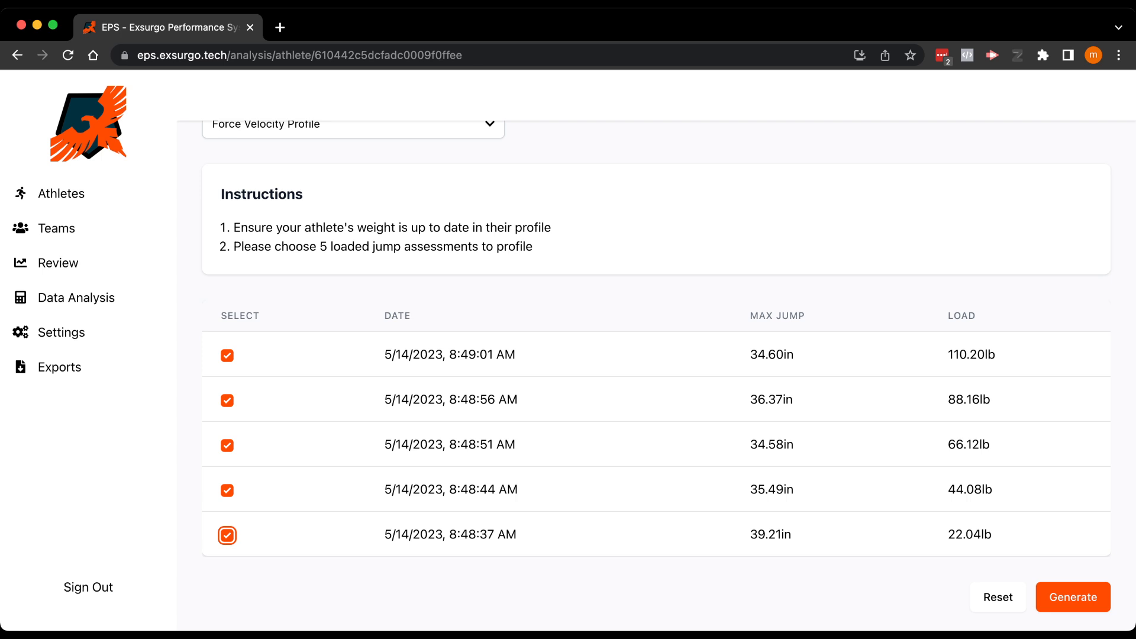
left_click(1072, 597)
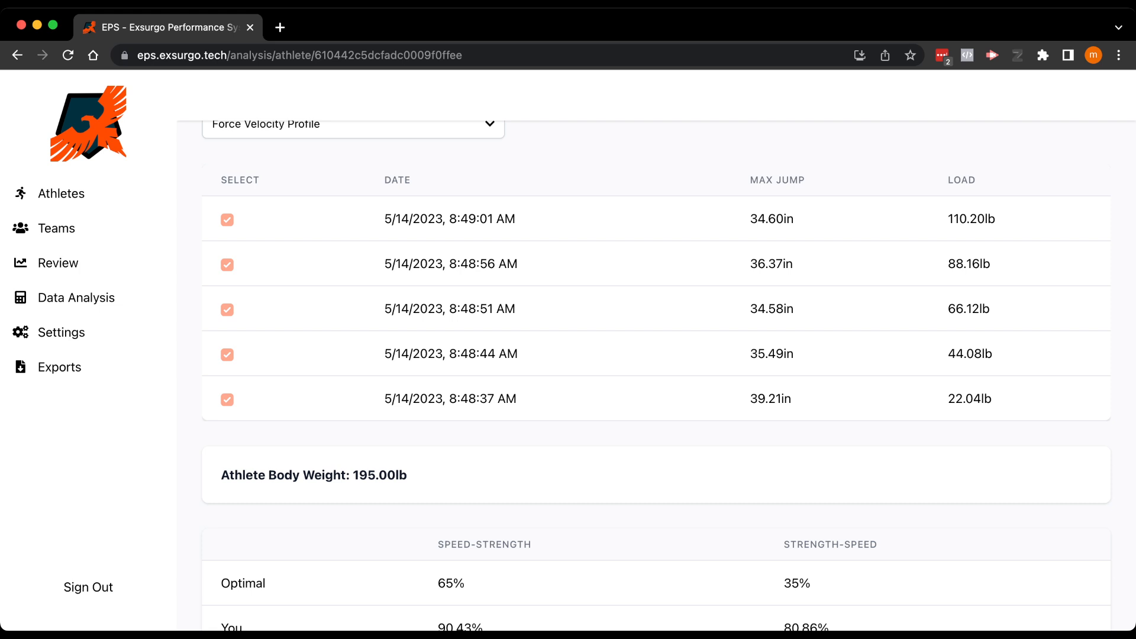
Examine the generated profile's body weight, optimal versus athlete percentages, strength bar chart, and jump height and power curves by load
scroll(668, 375, "down", 5)
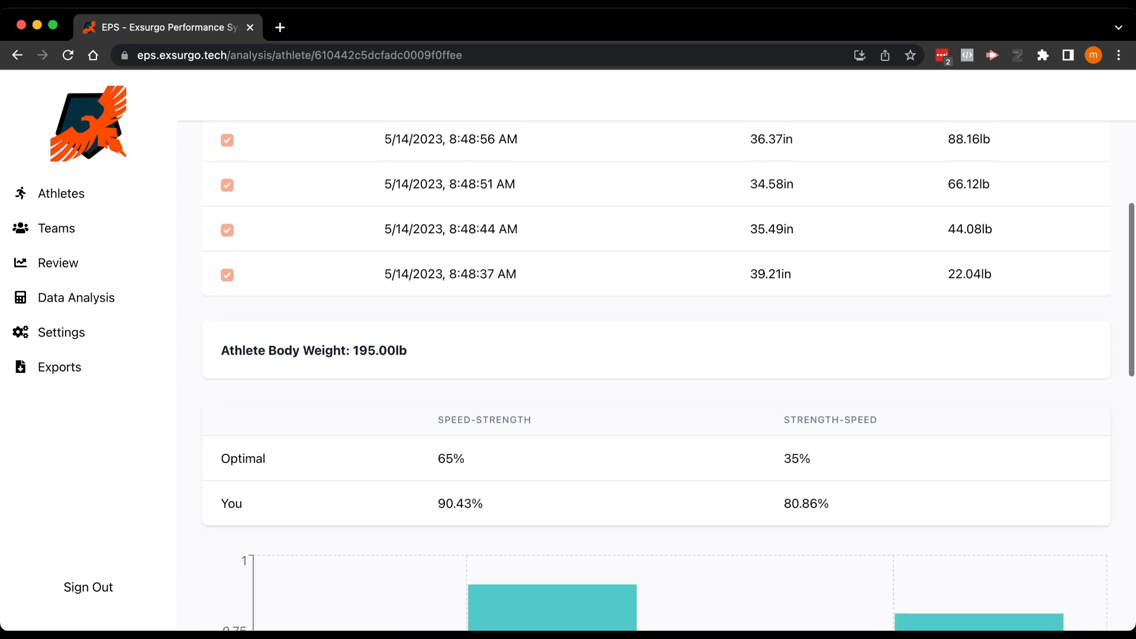
scroll(657, 379, "down", 1)
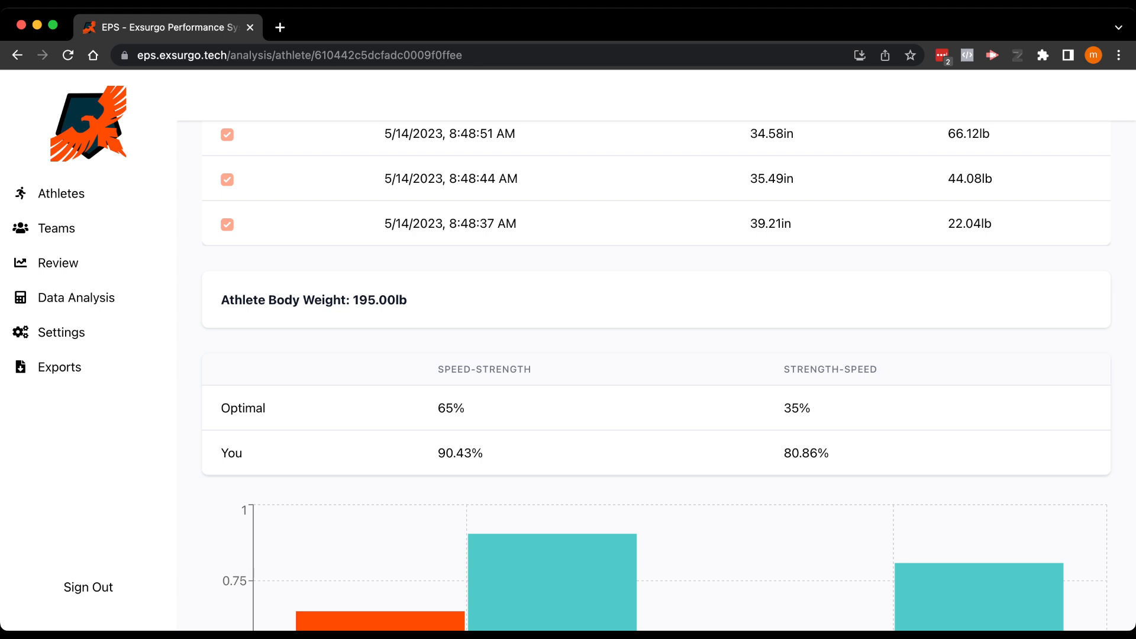
scroll(467, 449, "down", 5)
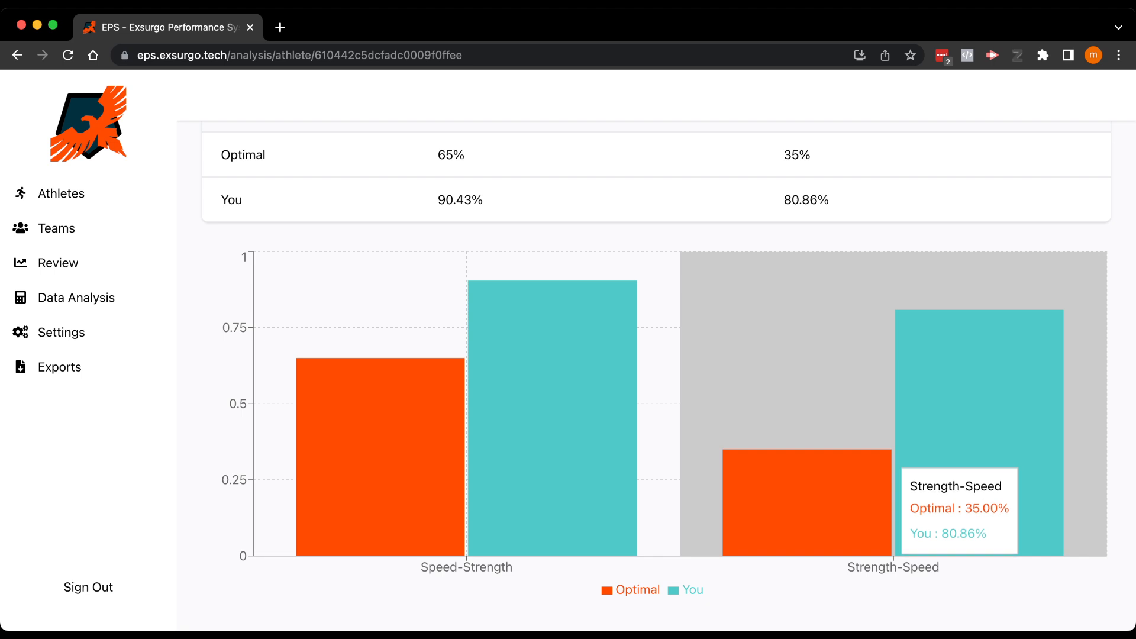
scroll(947, 467, "down", 6)
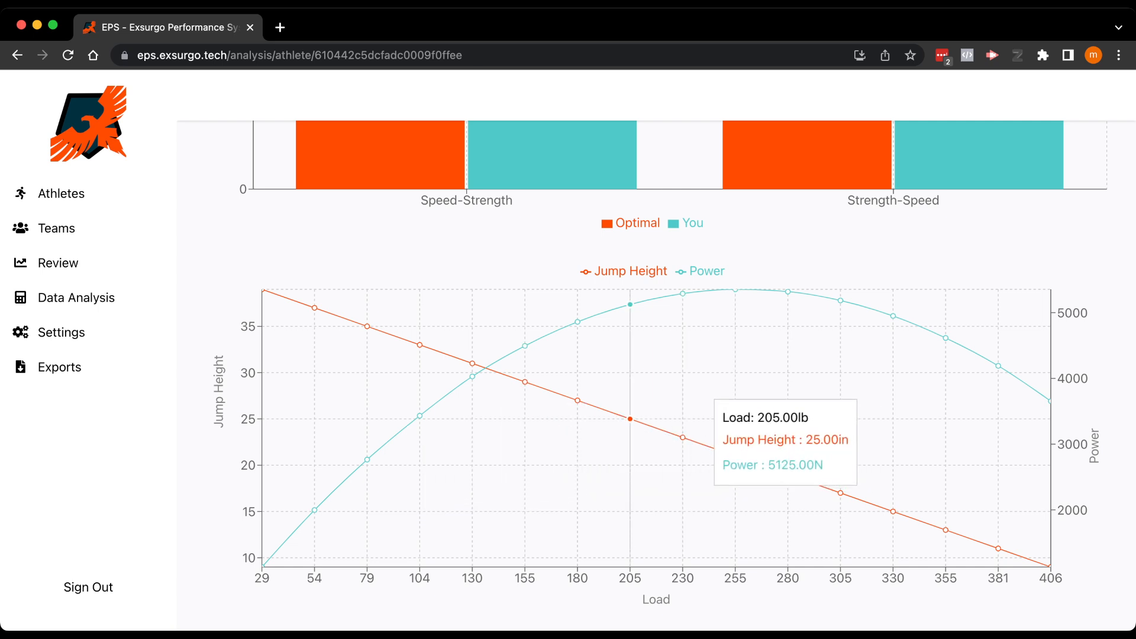
scroll(472, 414, "down", 1)
scroll(472, 414, "up", 5)
scroll(650, 378, "up", 10)
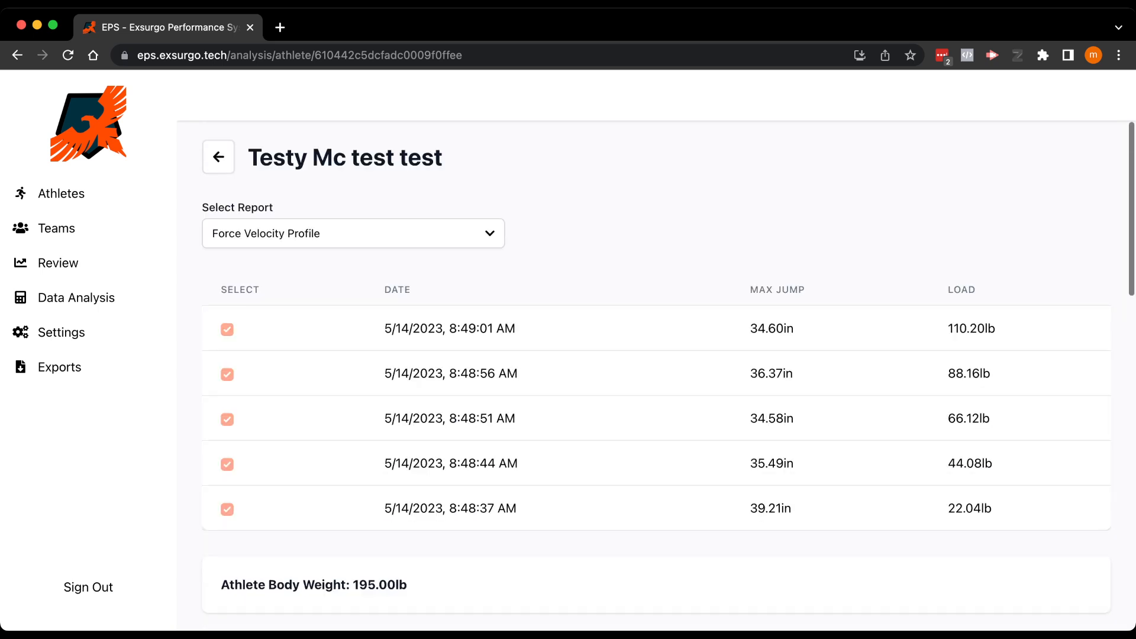
scroll(650, 379, "down", 8)
scroll(472, 379, "down", 8)
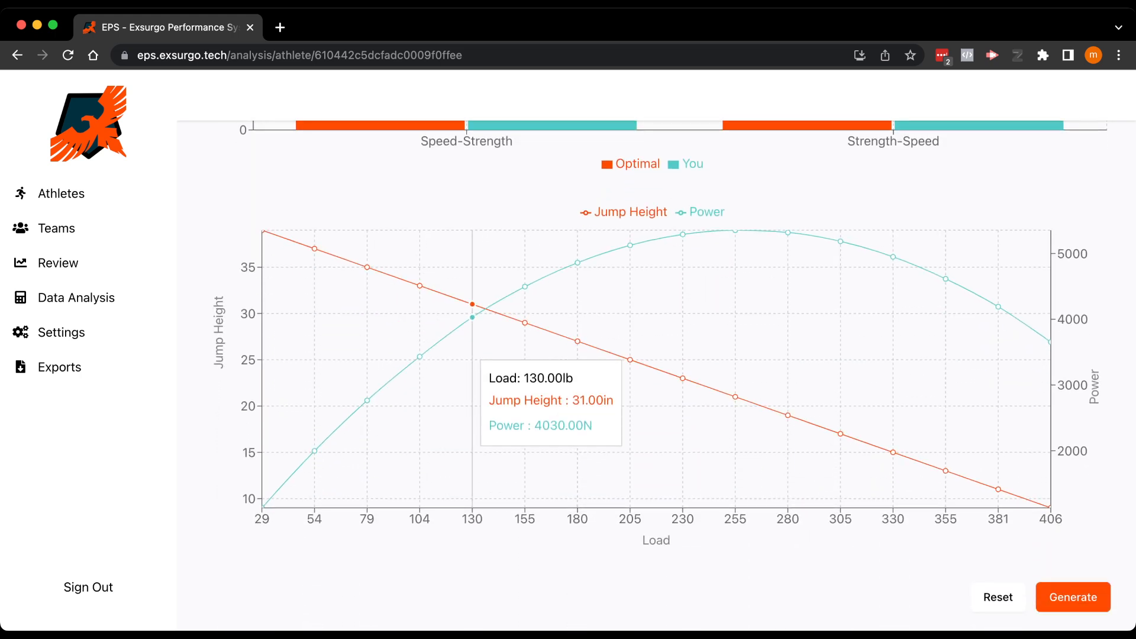
scroll(651, 379, "up", 10)
scroll(651, 378, "up", 2)
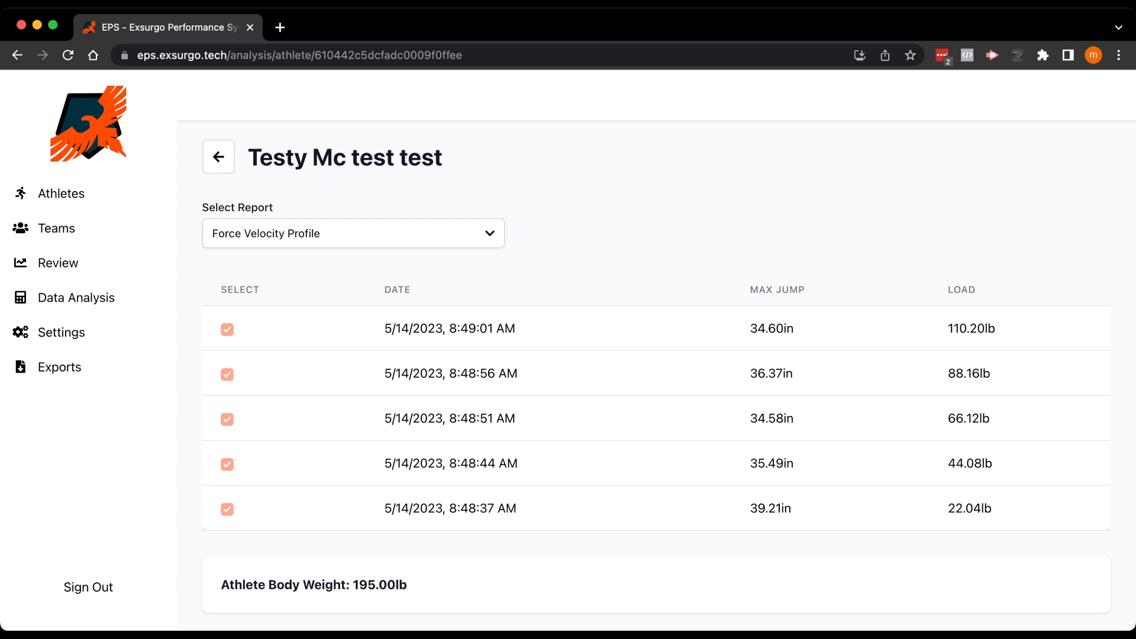
Check the available report types, keep Force Velocity Profile chosen, and look through its whole results page again
left_click(353, 233)
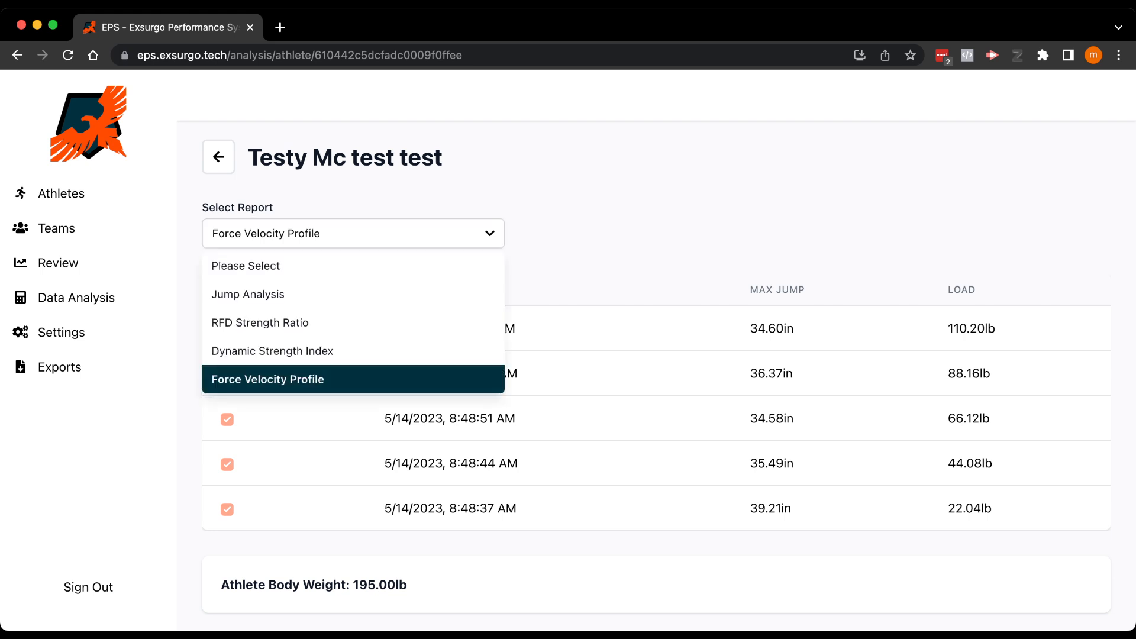
left_click(354, 379)
scroll(655, 379, "down", 12)
scroll(656, 378, "down", 4)
scroll(655, 378, "up", 15)
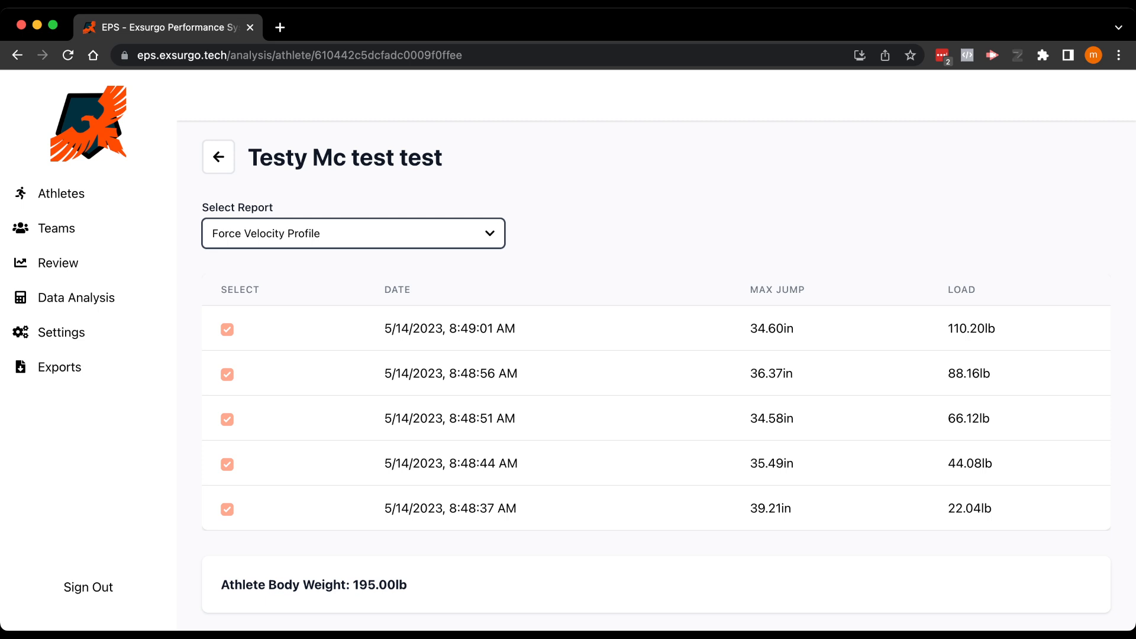